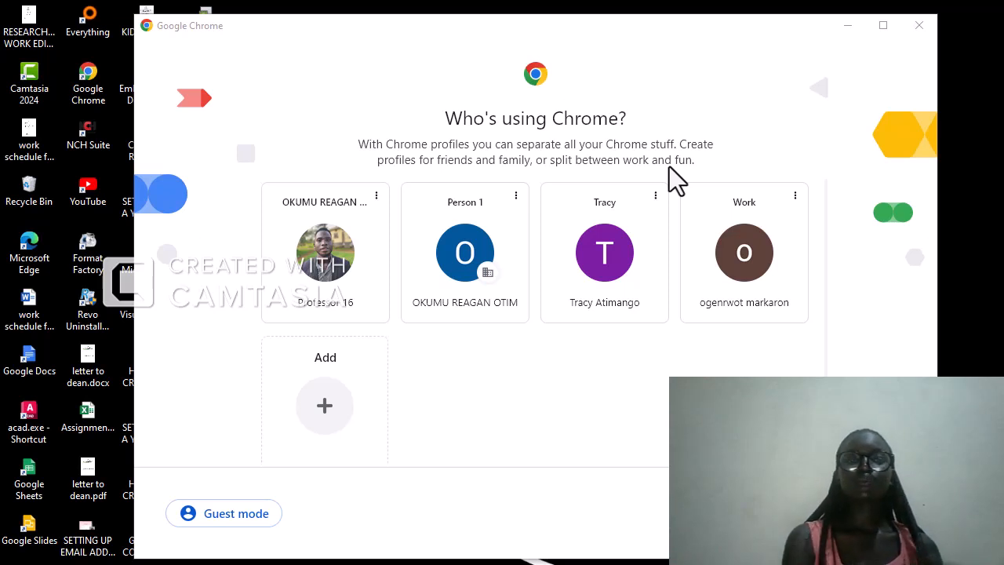
Open the third Chrome profile, go to Google Forms from the Google apps, and start a blank form
left_click(596, 304)
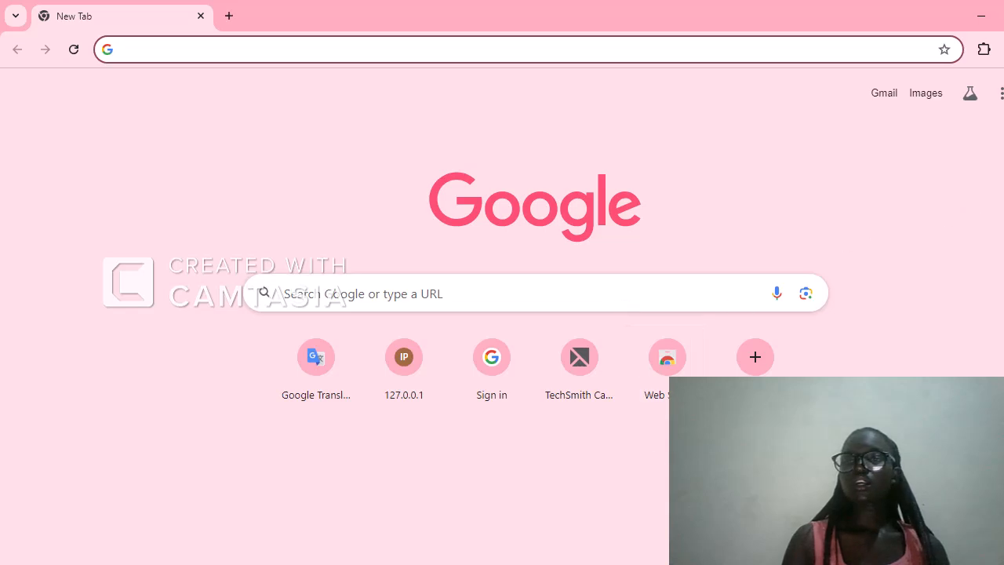
left_click(996, 112)
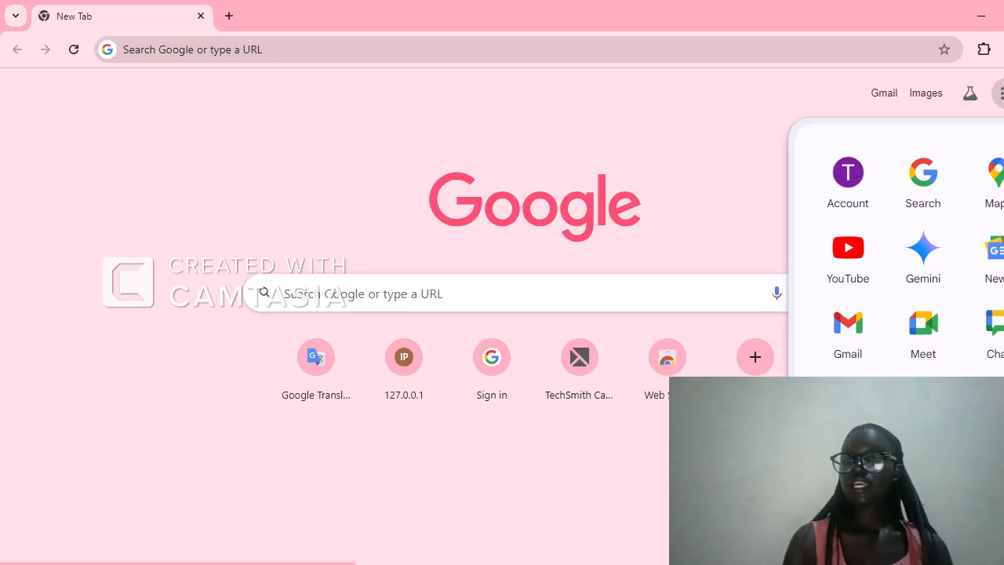
scroll(894, 243, "down", 4)
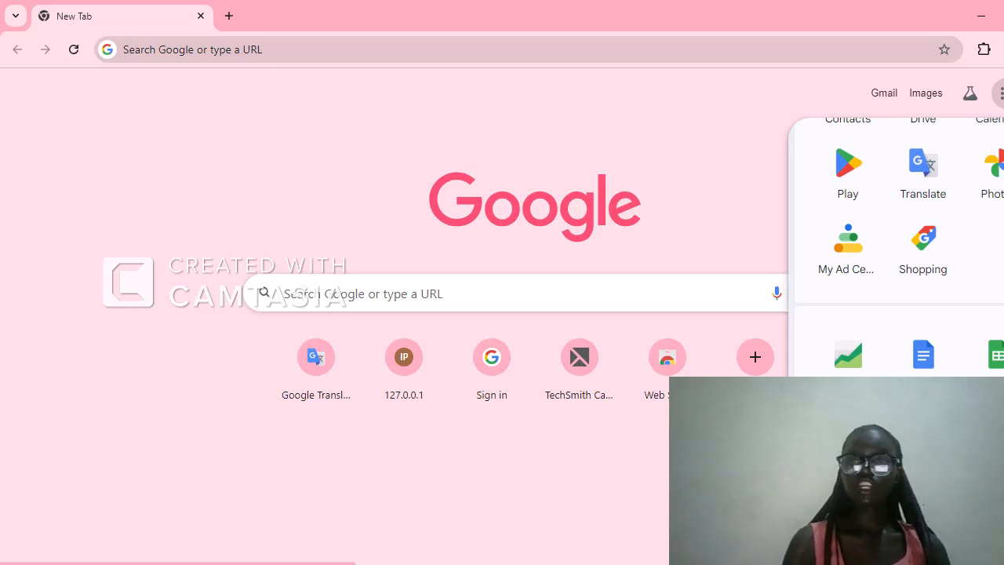
scroll(893, 243, "down", 4)
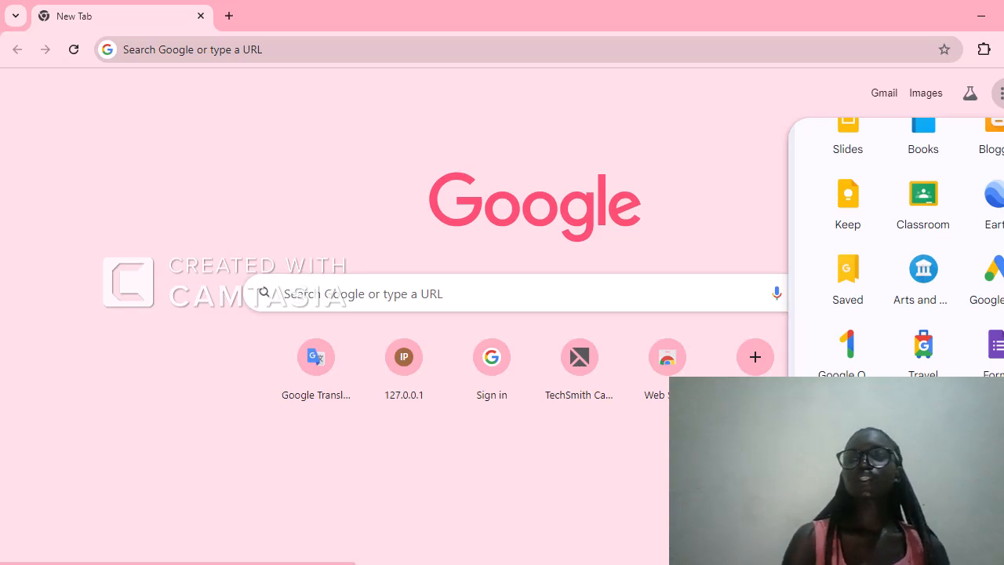
left_click(994, 363)
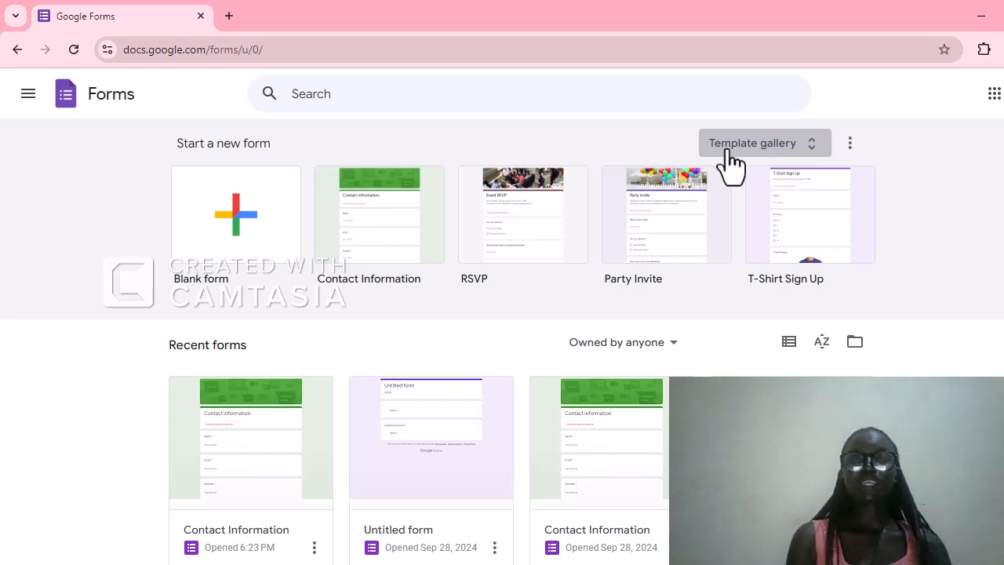
left_click(297, 257)
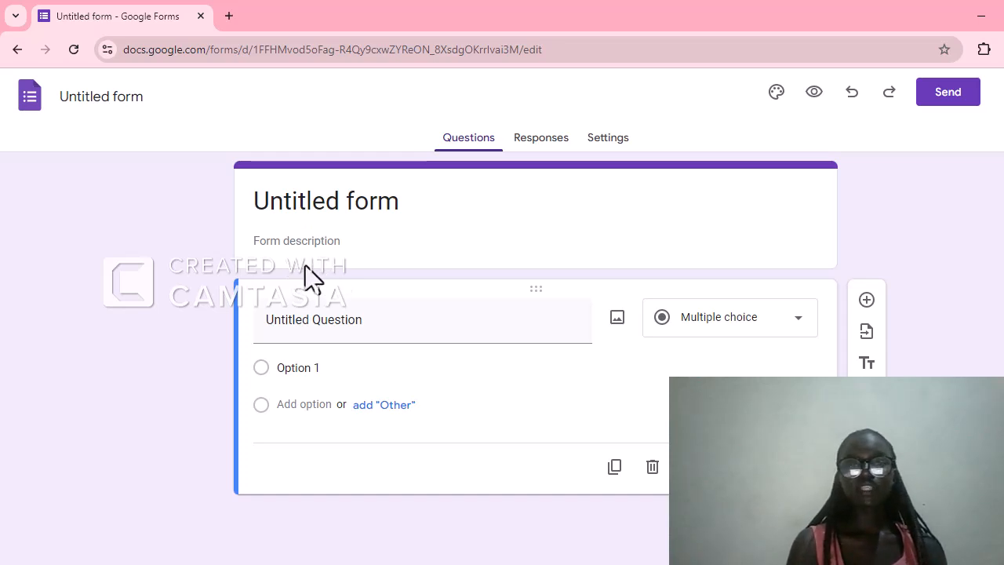
Enter EYUYRITUI as the form description and replace the first letters "Unt" of the first question's title with SGHGJGJG
left_click(347, 246)
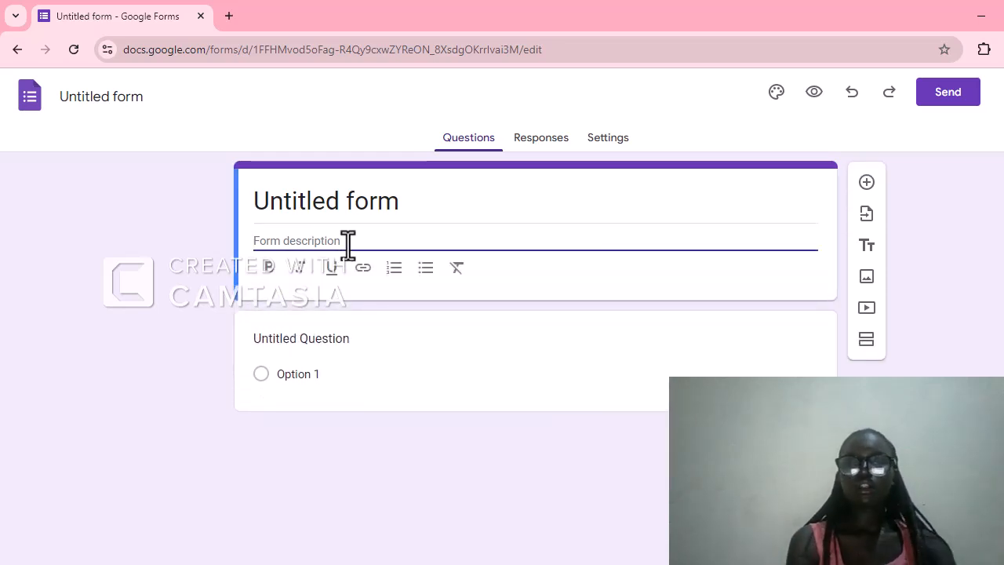
type("EYUYRITUI")
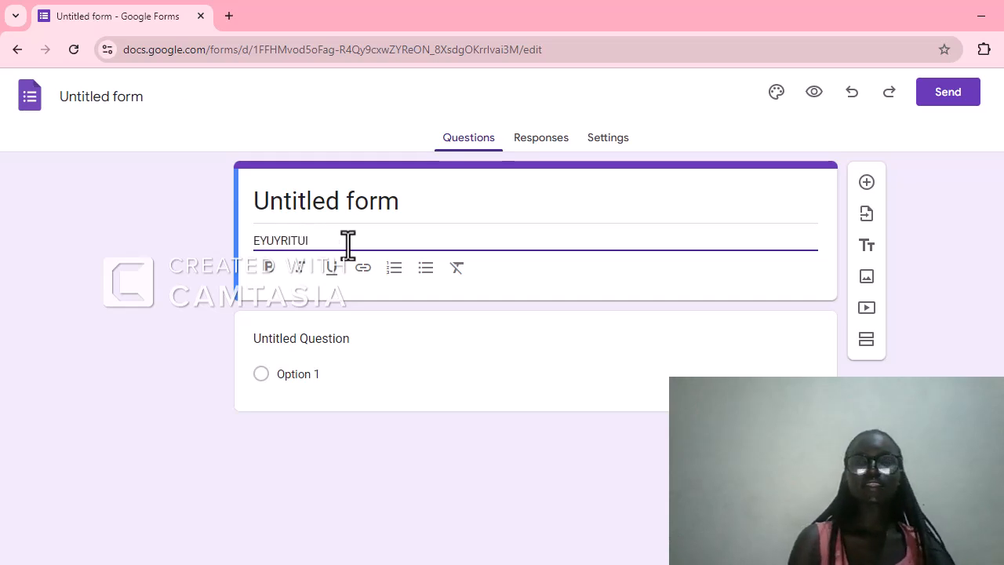
left_click(278, 335)
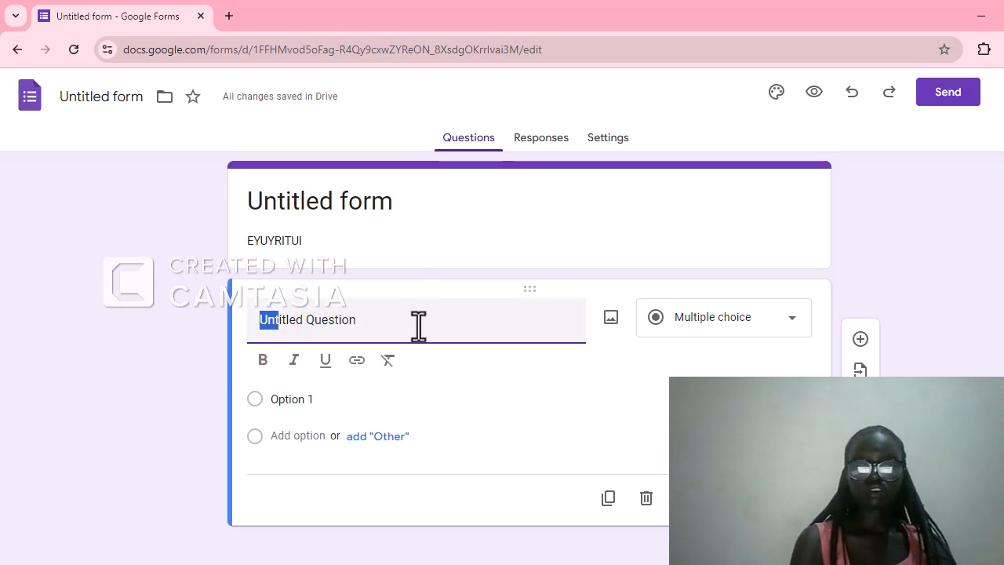
type("SGHGJGJG")
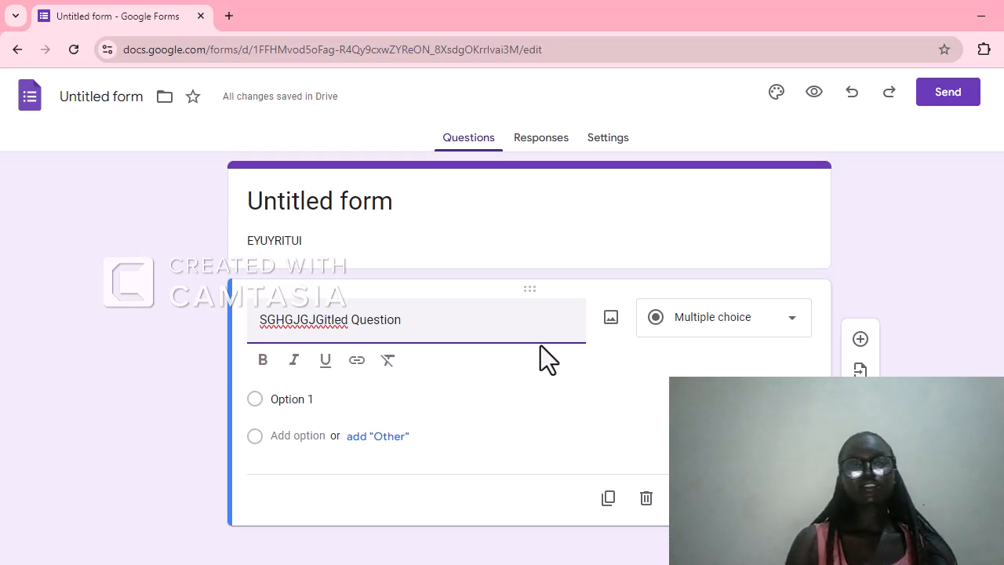
Choose Multiple choice as the first question's type and add a second question below it
left_click(794, 321)
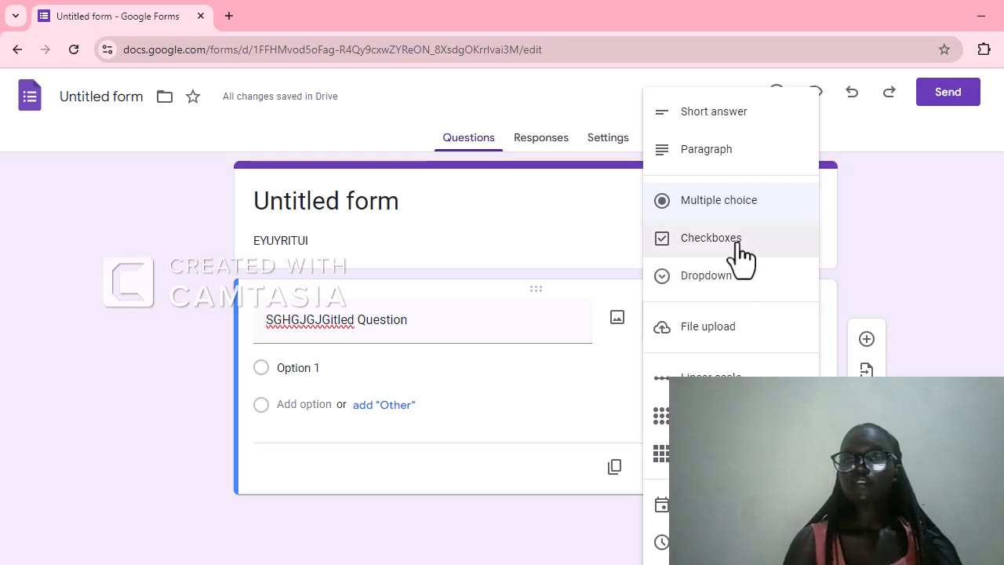
left_click(733, 210)
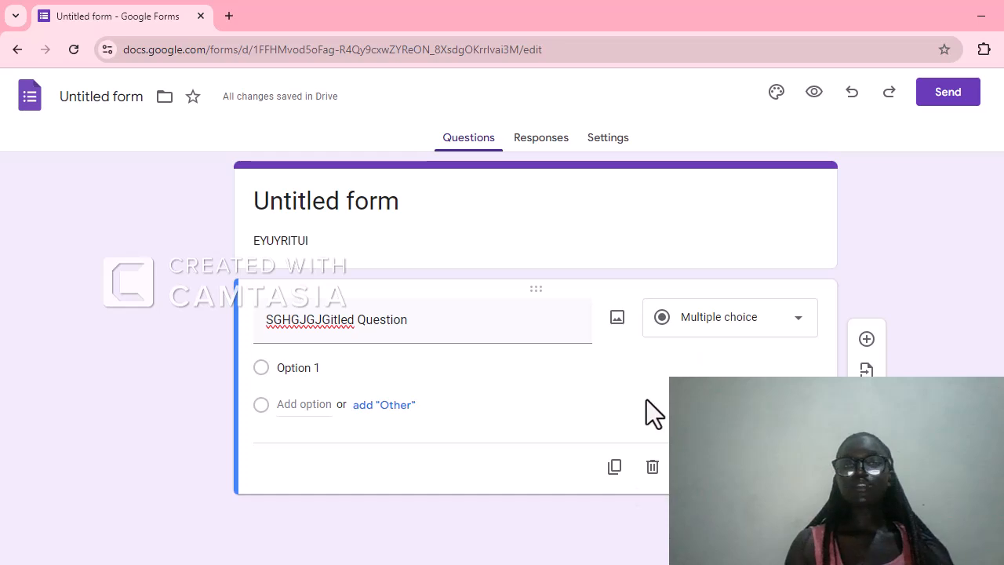
left_click(866, 340)
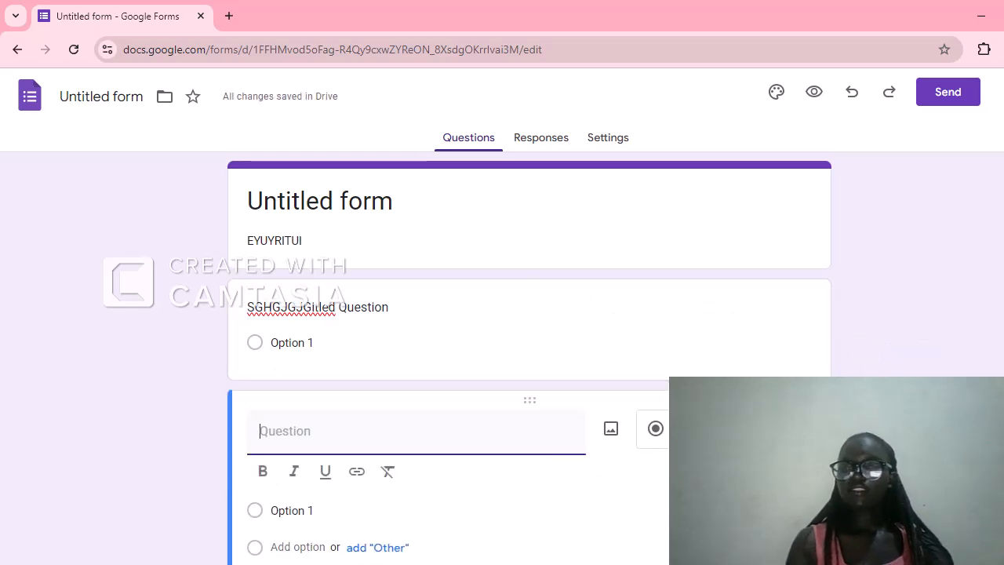
left_click(724, 429)
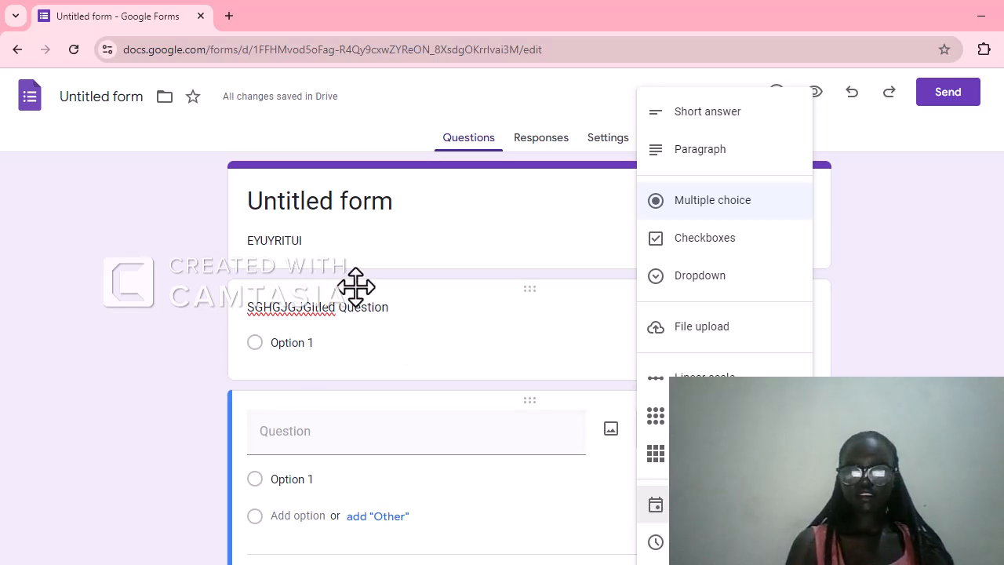
Replace the first question's Option 1 text with NAME and change that question's type to Short answer
left_click(402, 325)
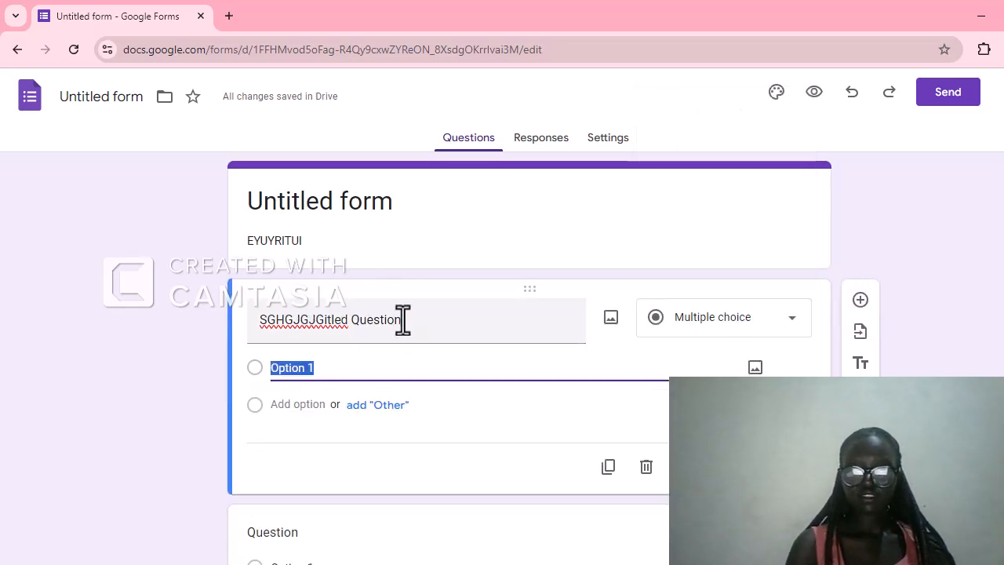
key("BackSpace")
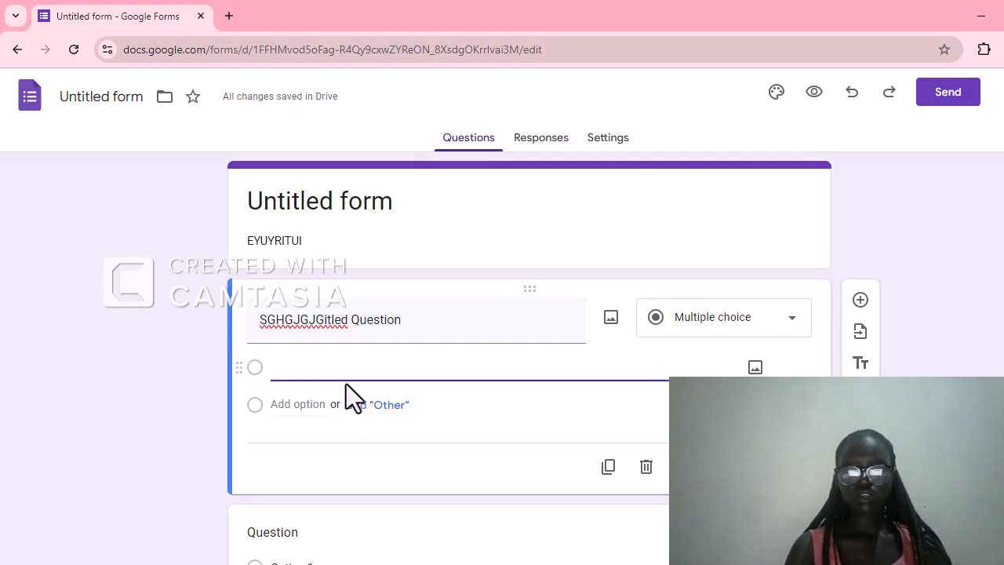
type("NAME")
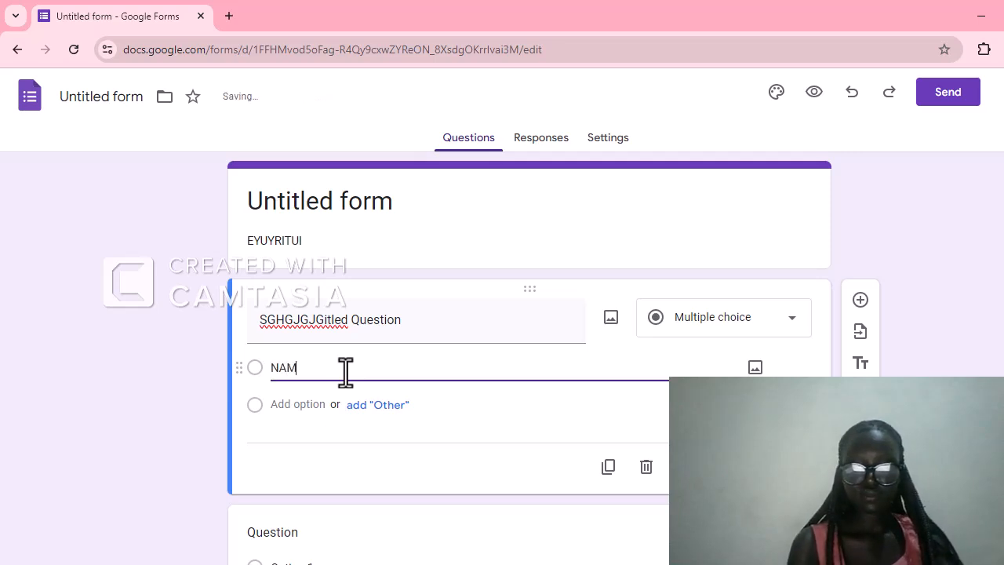
left_click(797, 332)
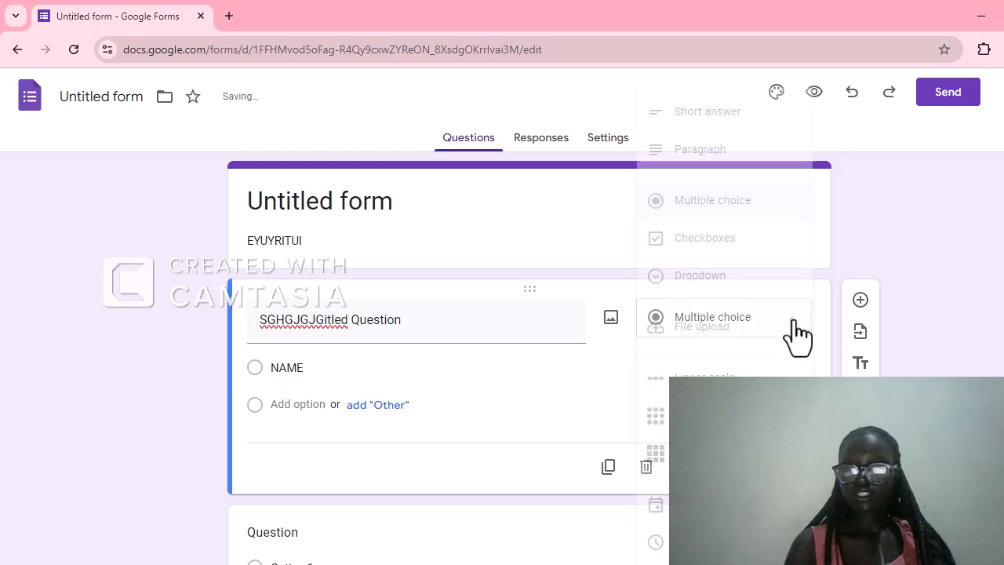
left_click(715, 126)
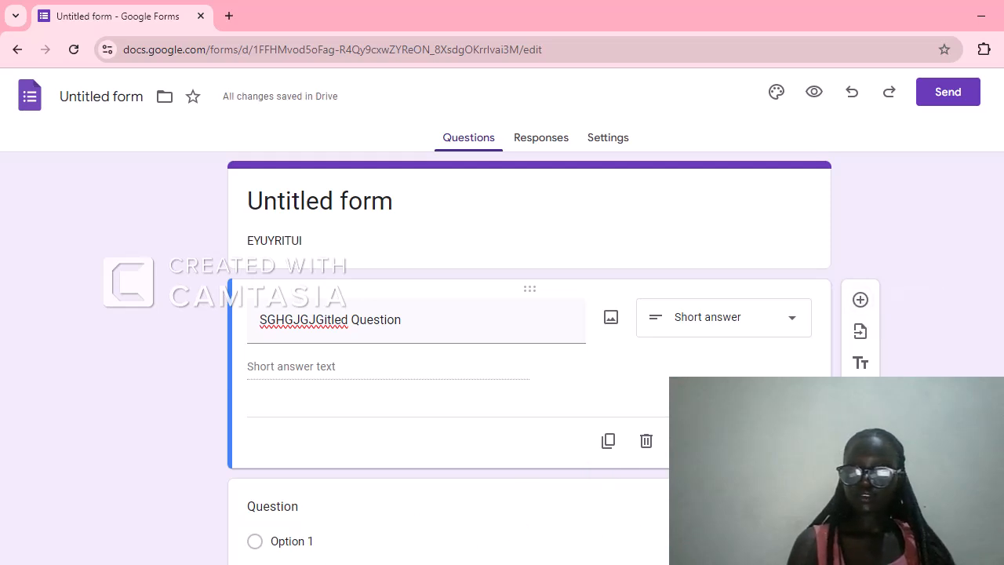
Title the second question EMAIL and choose Short answer as its type
left_click(399, 534)
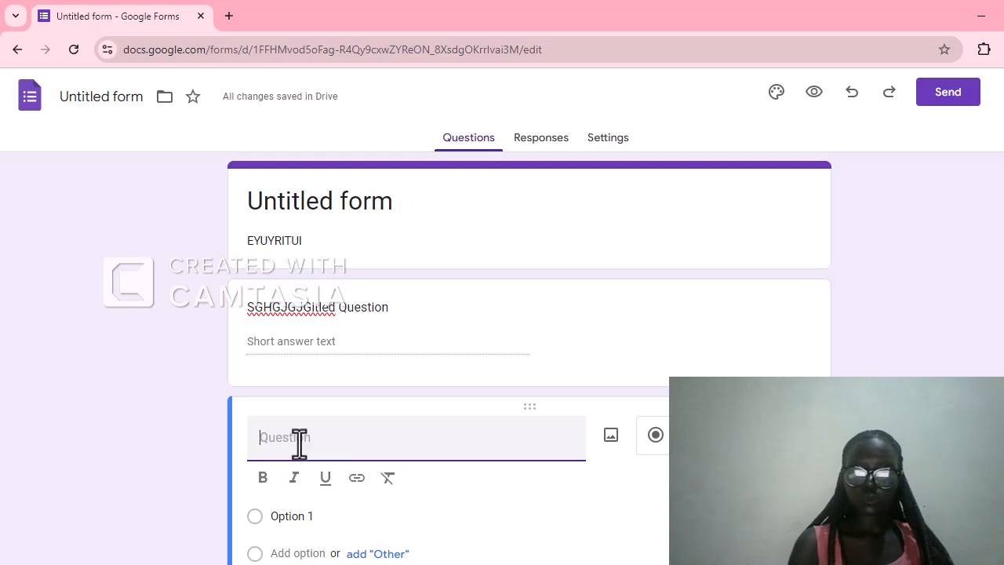
type("EMAIL")
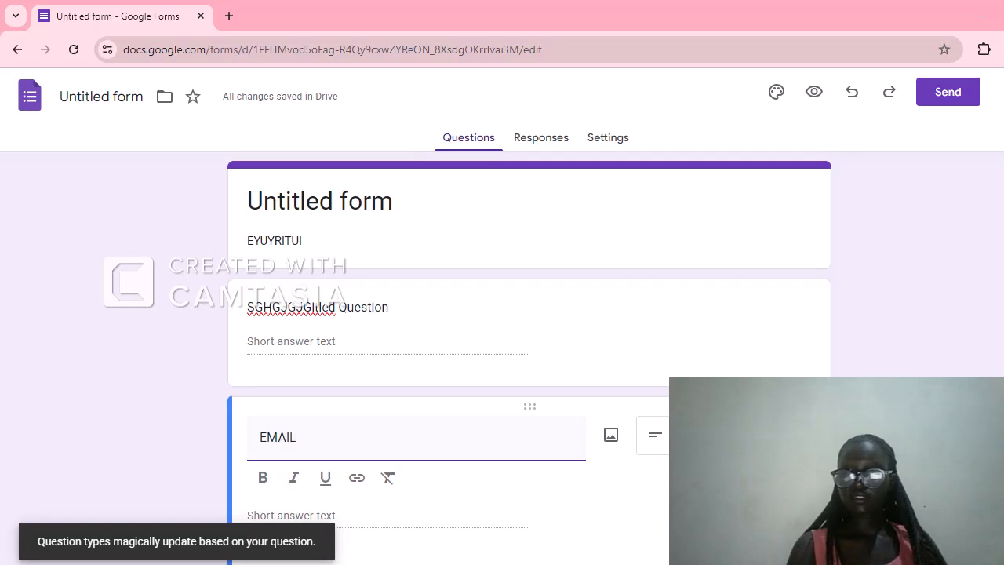
left_click(705, 436)
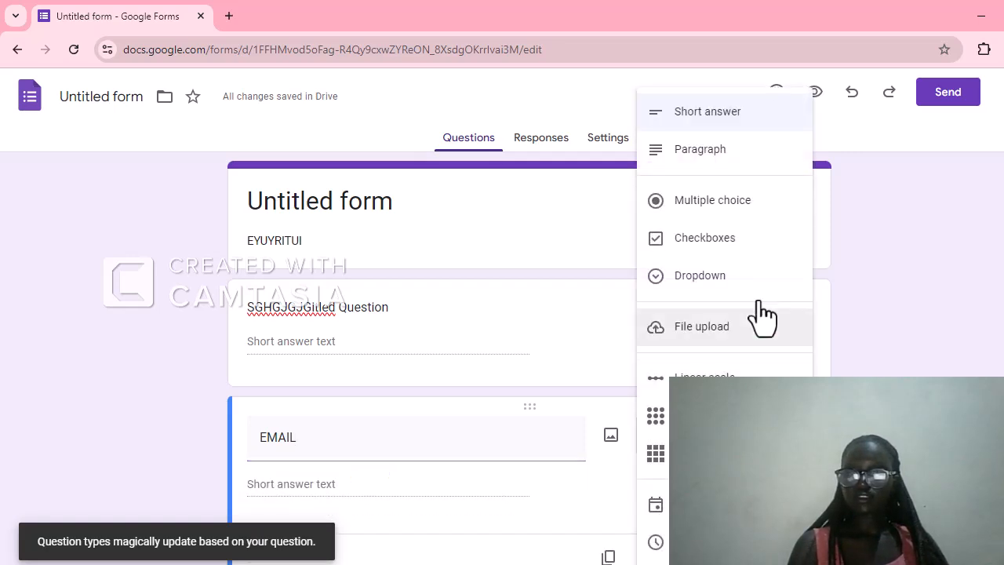
left_click(710, 114)
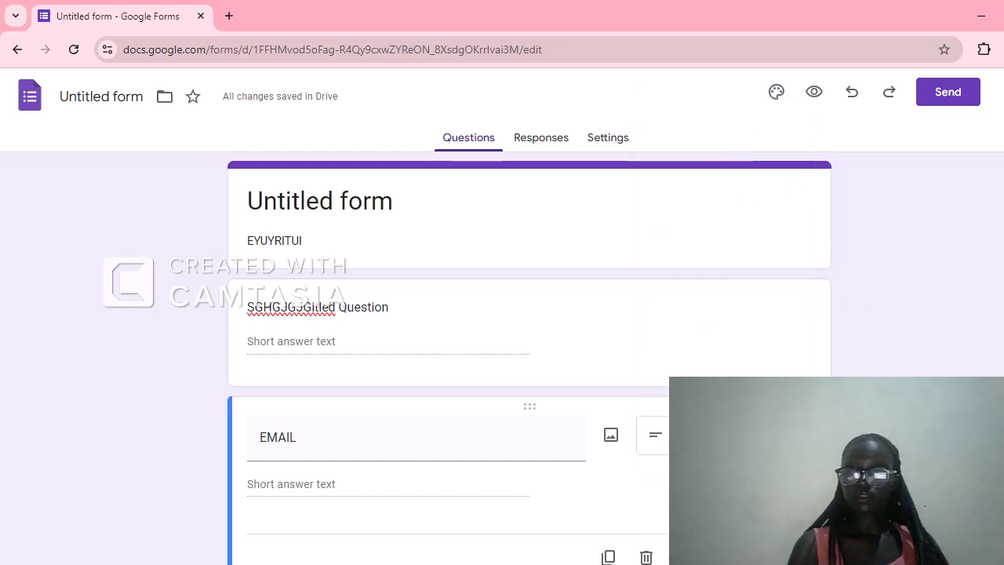
Add a third question titled GUARDIANS and choose Multiple choice as its type
left_click(860, 408)
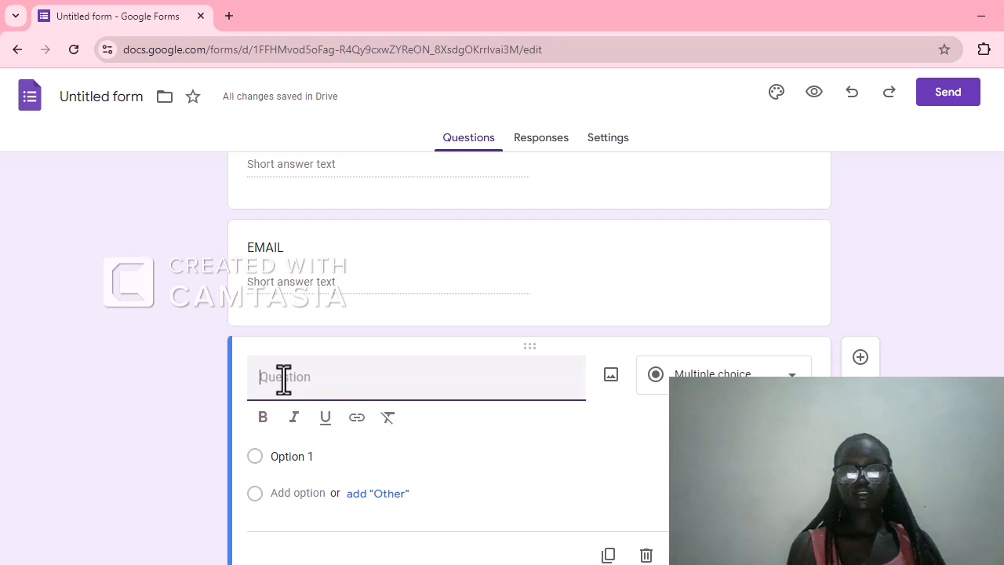
type("G")
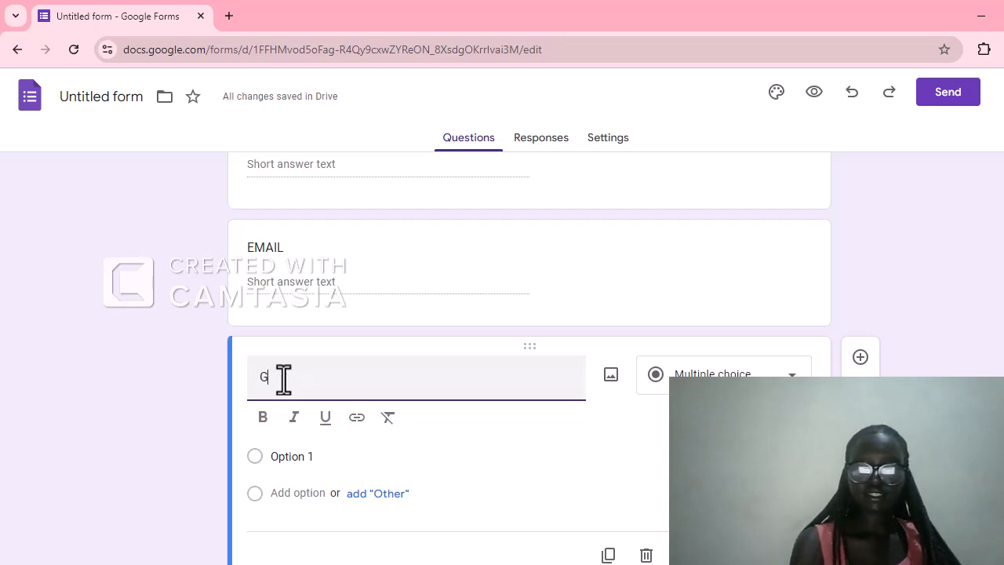
type("UARDIN")
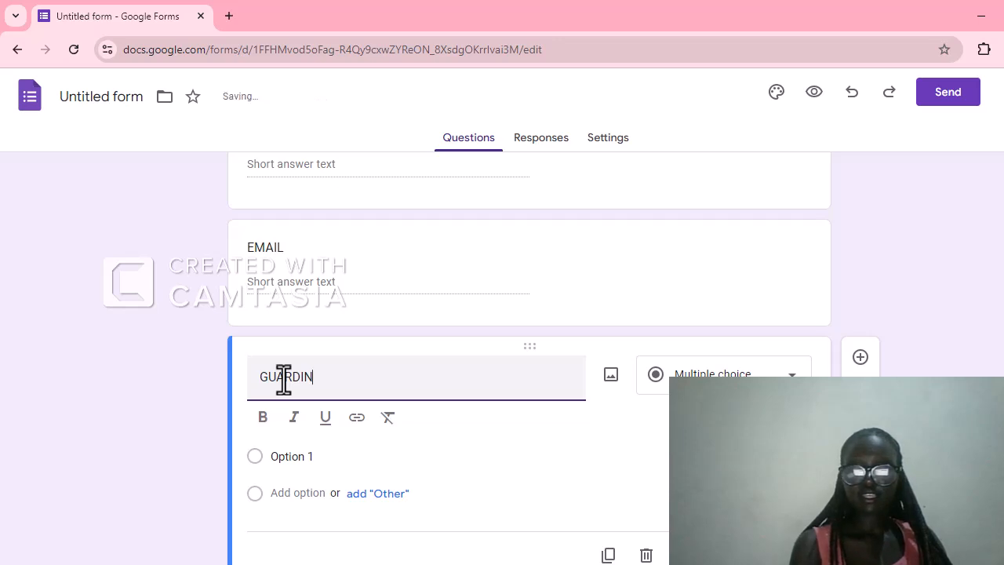
key("BackSpace")
type("A")
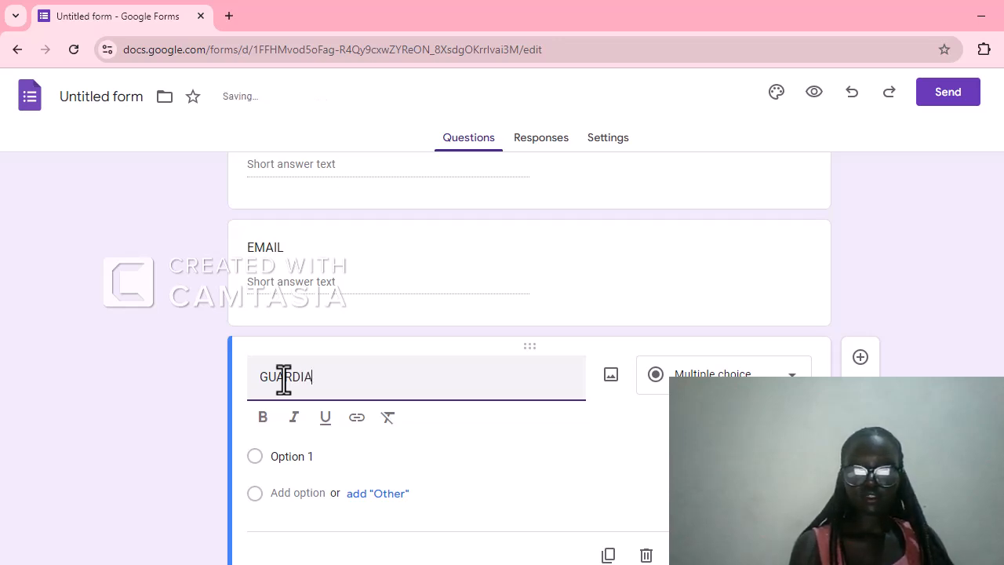
type("NS")
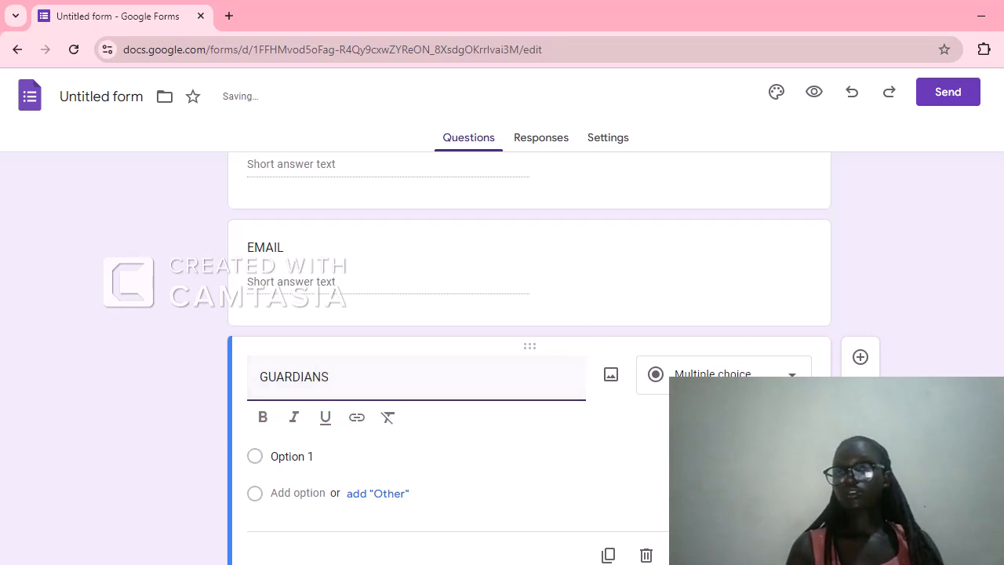
left_click(792, 374)
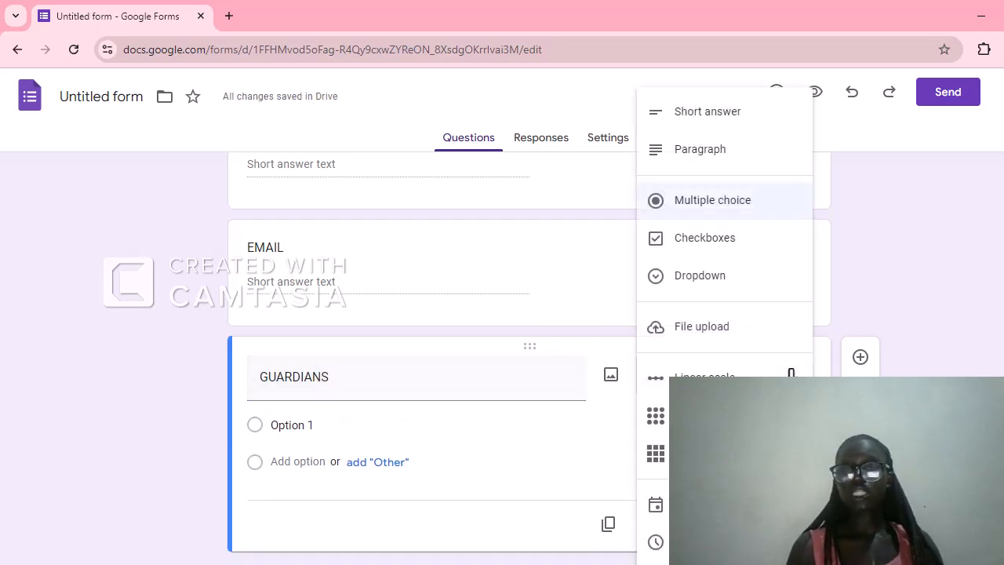
left_click(729, 206)
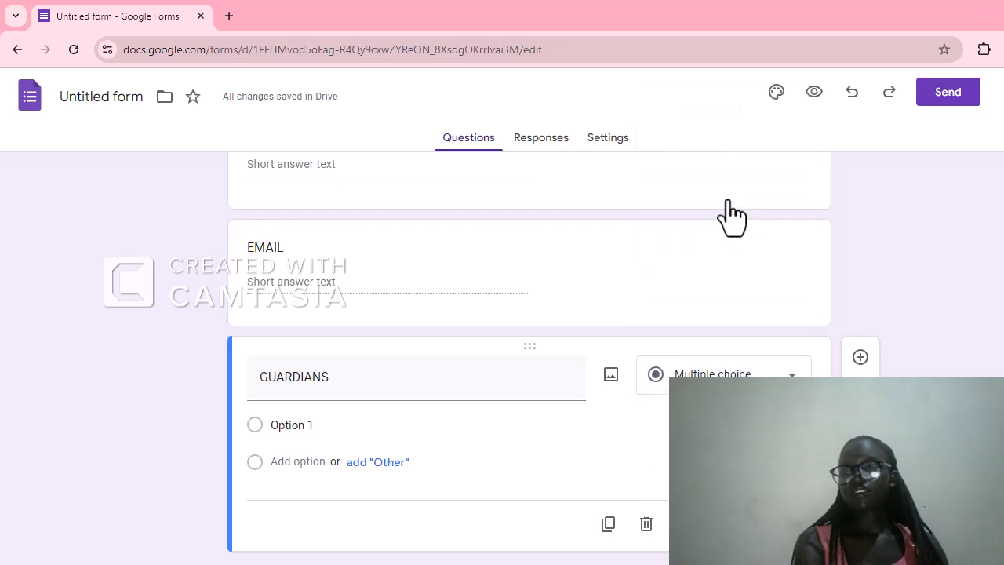